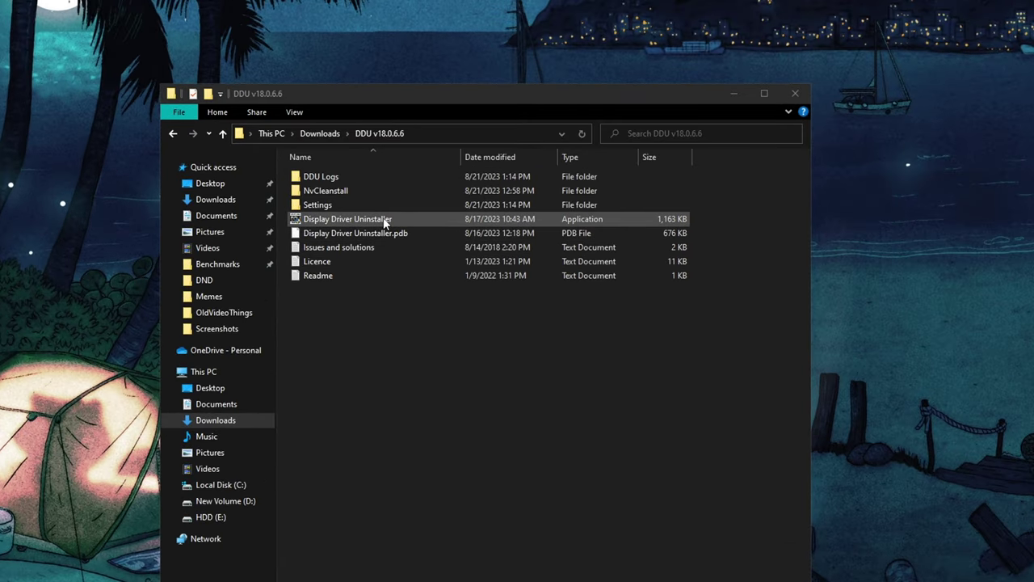
# In DDU v18.0.6.6, select the Display Driver Uninstaller app, then the NvCleanstall folder
pyautogui.click(385, 223)
pyautogui.click(333, 194)
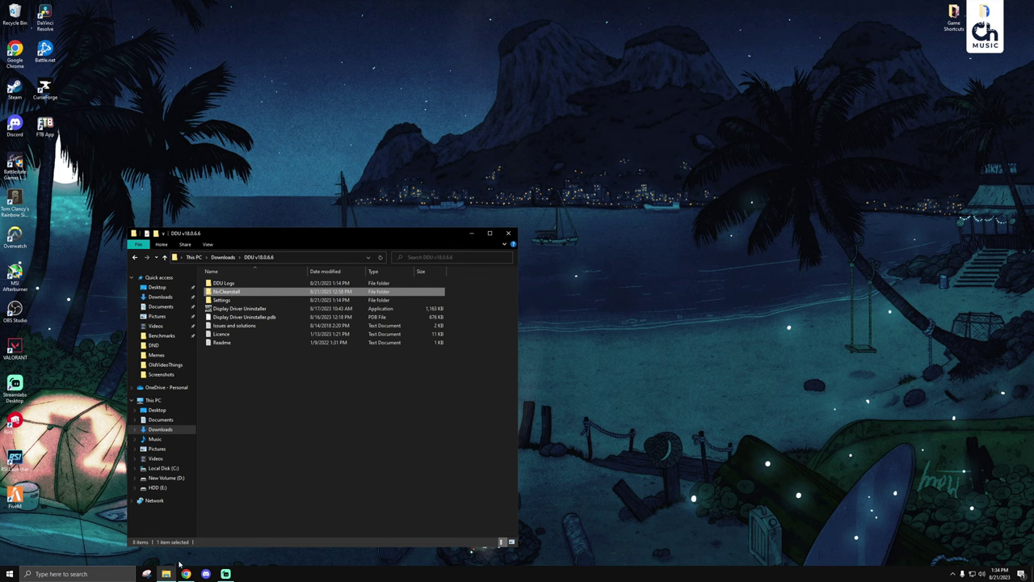
pyautogui.click(186, 573)
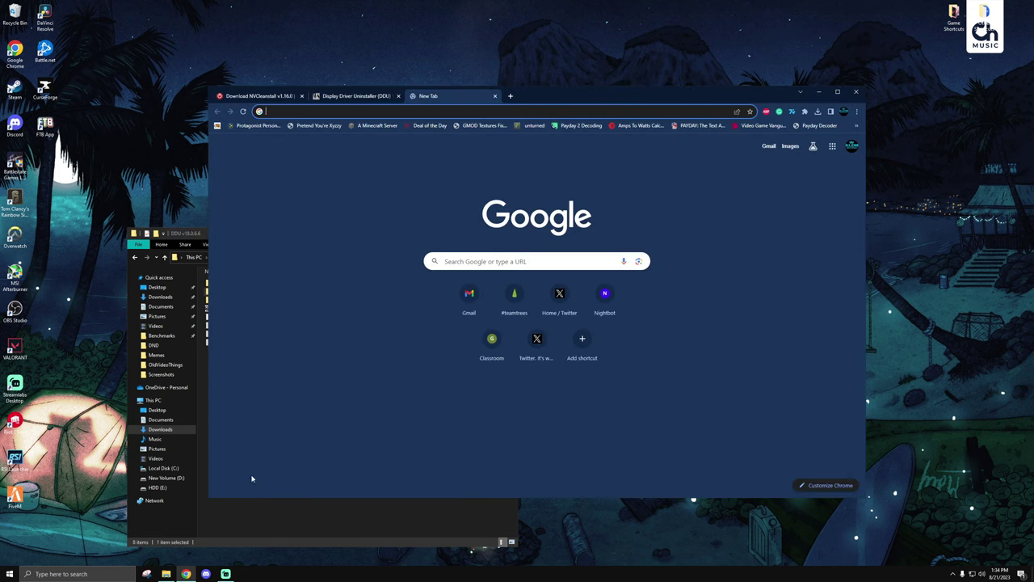
pyautogui.click(259, 96)
pyautogui.click(324, 102)
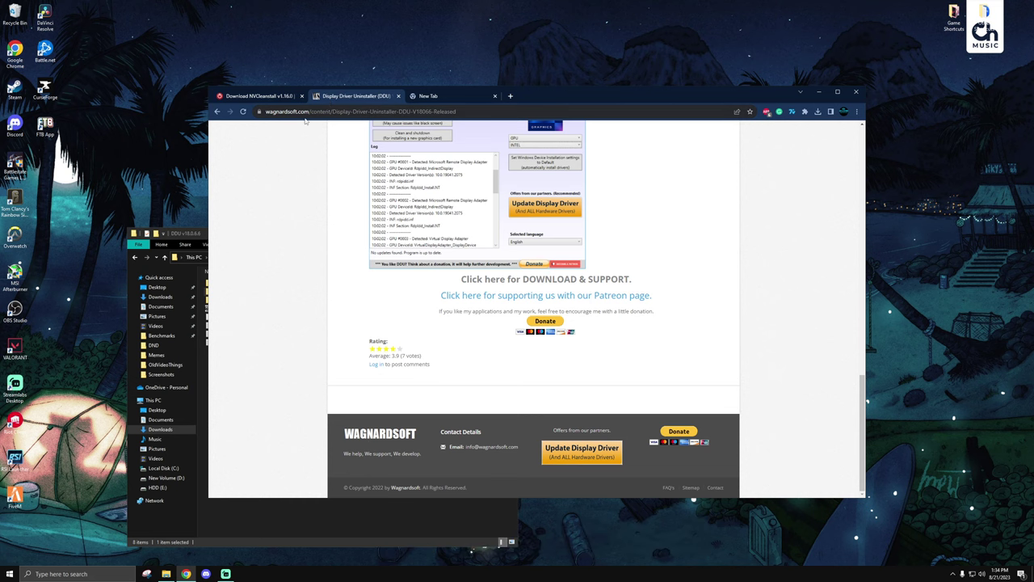
pyautogui.scroll(3, 444, 326)
pyautogui.scroll(-3, 444, 326)
pyautogui.scroll(1, 444, 326)
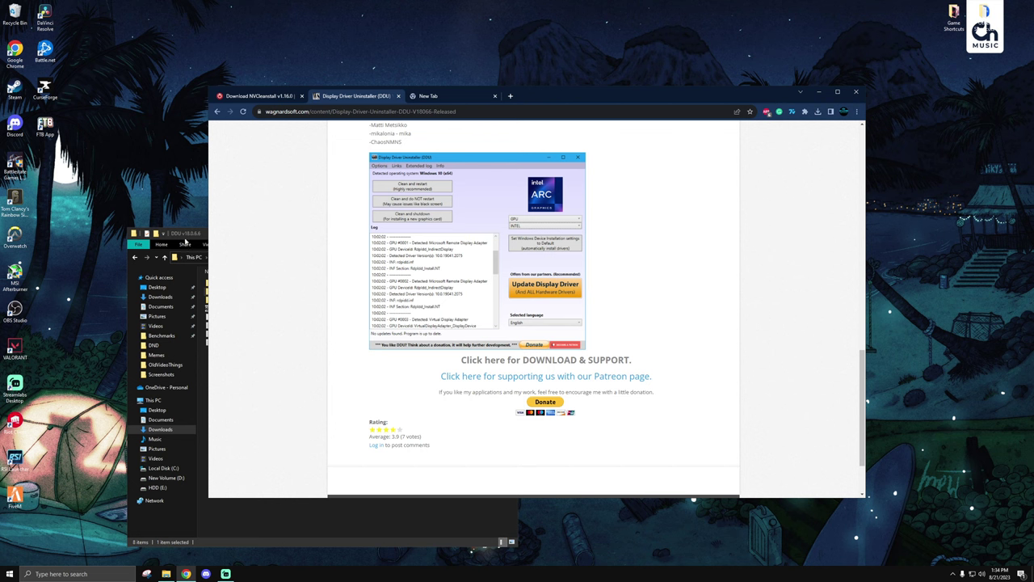
pyautogui.hotkey('ctrl', 'shift', 'Tab')
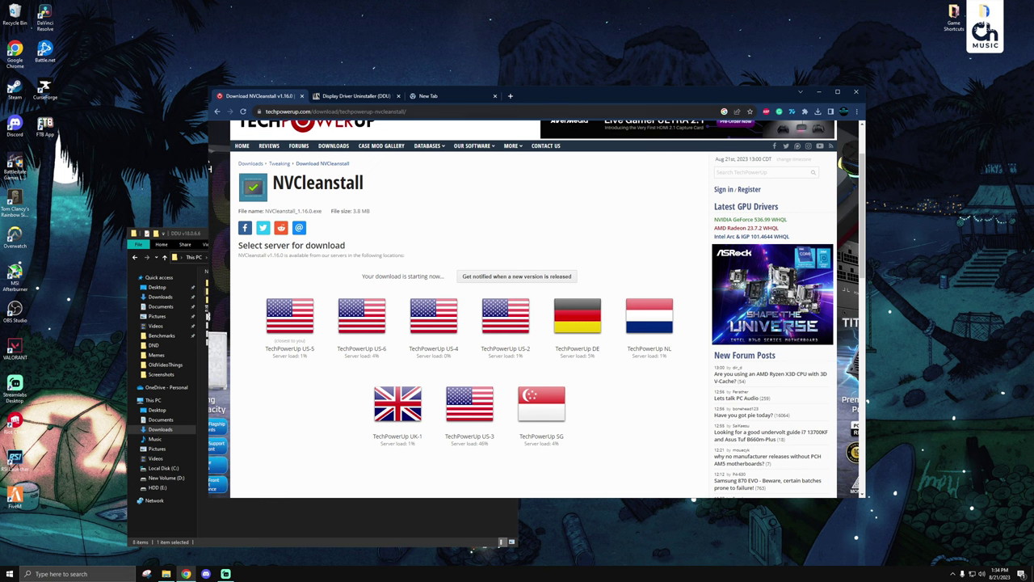
pyautogui.click(818, 92)
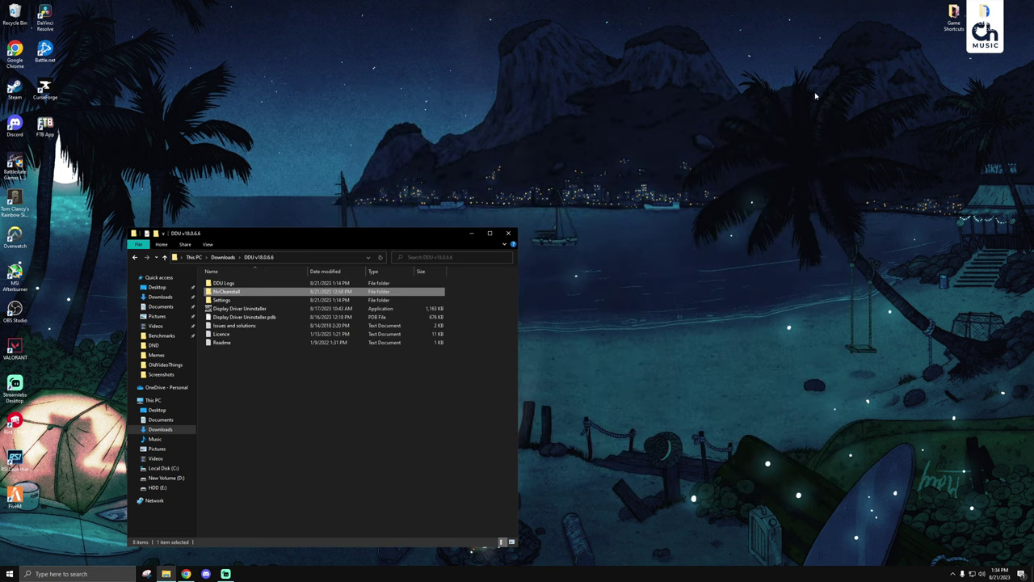
# Open the NvCleanstall folder and select NVCleanstall_1.16.0 next to the NVIDIA 536.99 setup package
pyautogui.click(434, 310)
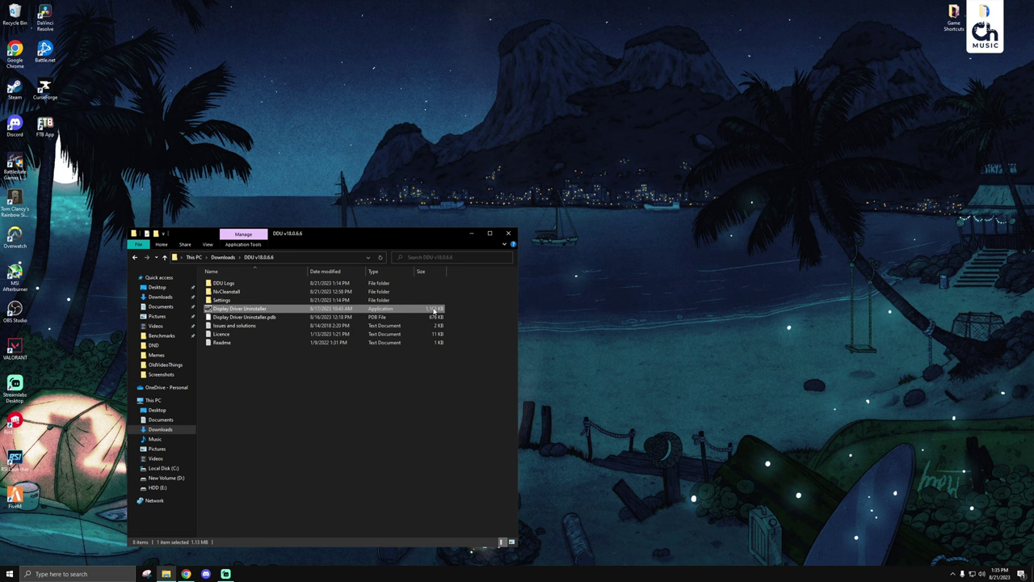
pyautogui.click(418, 291)
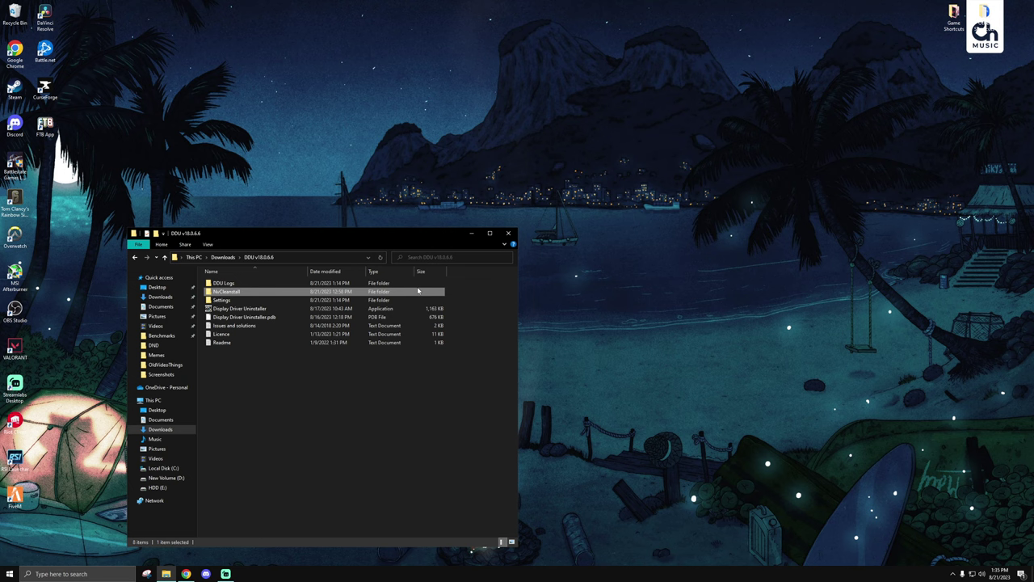
pyautogui.doubleClick(404, 292)
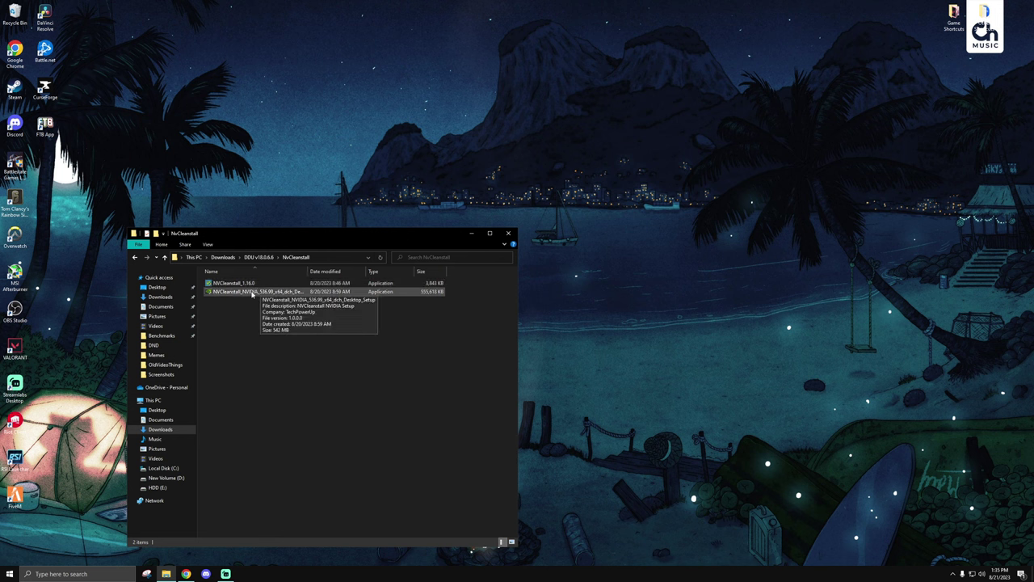
pyautogui.click(257, 292)
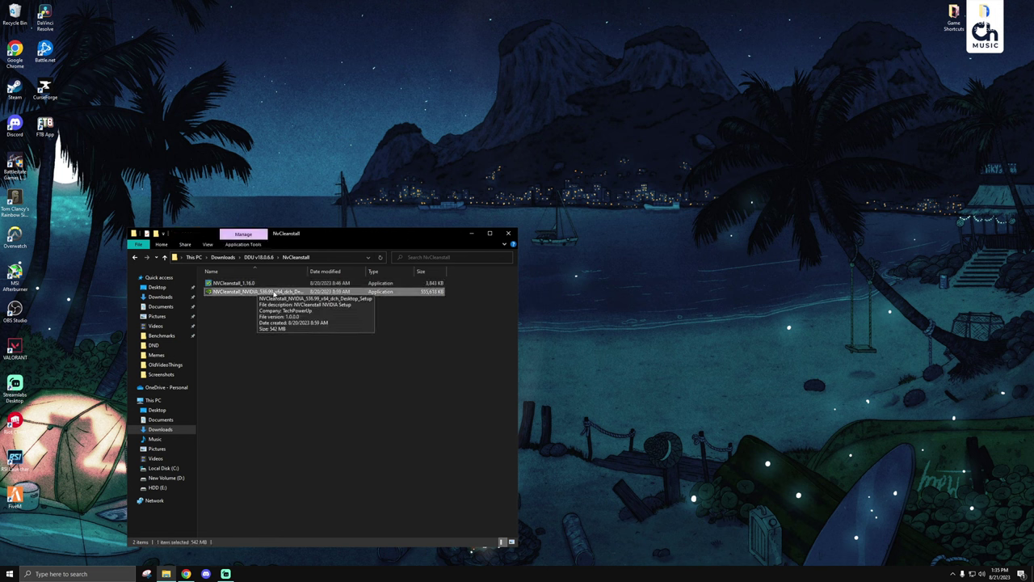
pyautogui.click(258, 257)
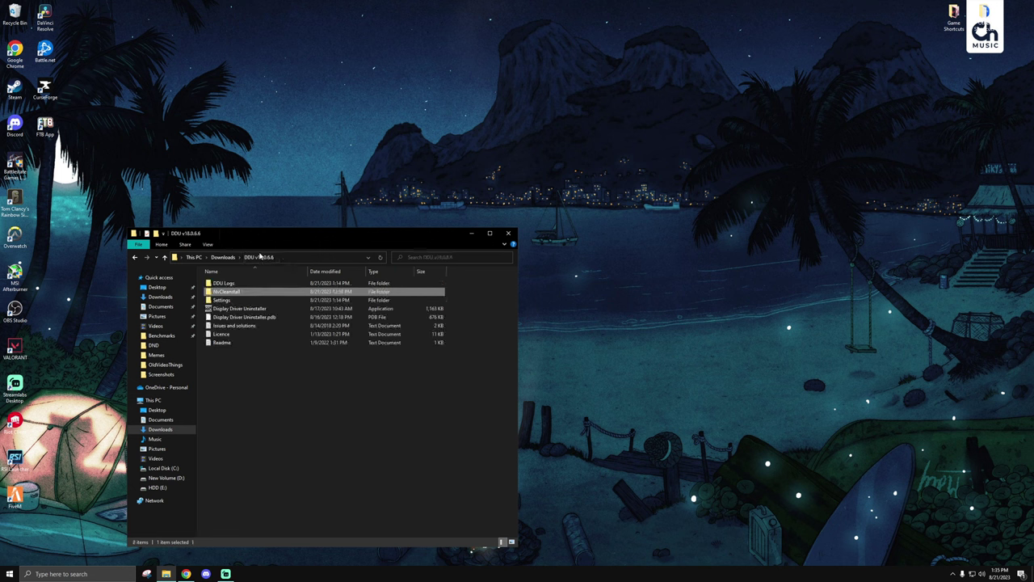
pyautogui.doubleClick(226, 292)
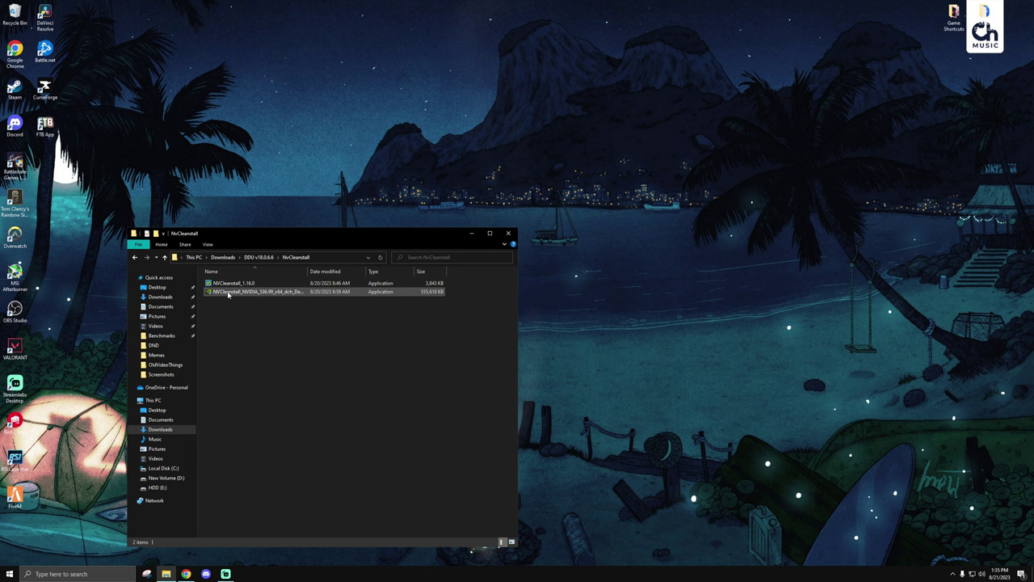
pyautogui.click(236, 284)
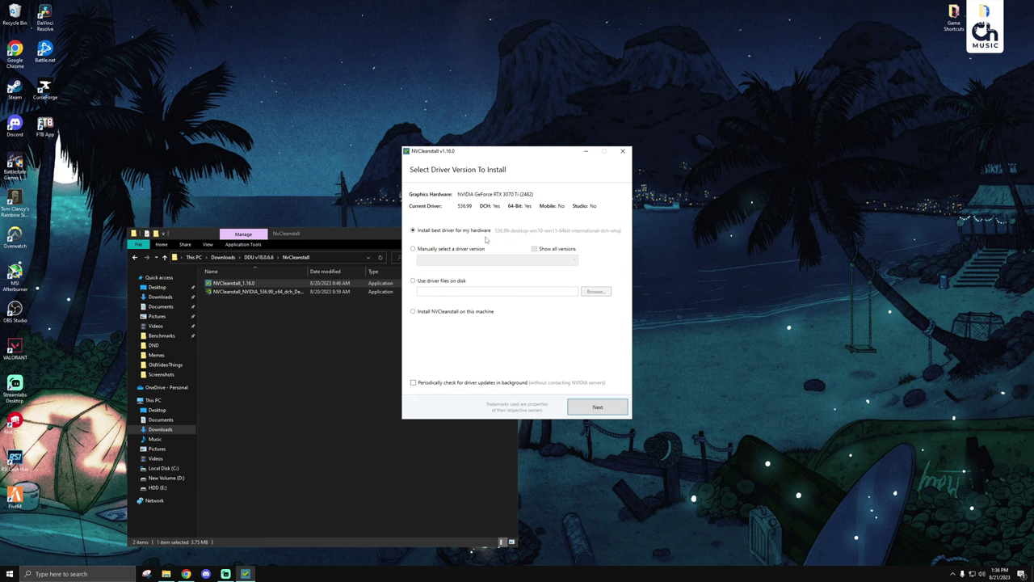
# Keep 'Install best driver for my hardware' and leave periodic background update checks unticked
pyautogui.click(458, 248)
pyautogui.click(451, 261)
pyautogui.scroll(-6, 477, 312)
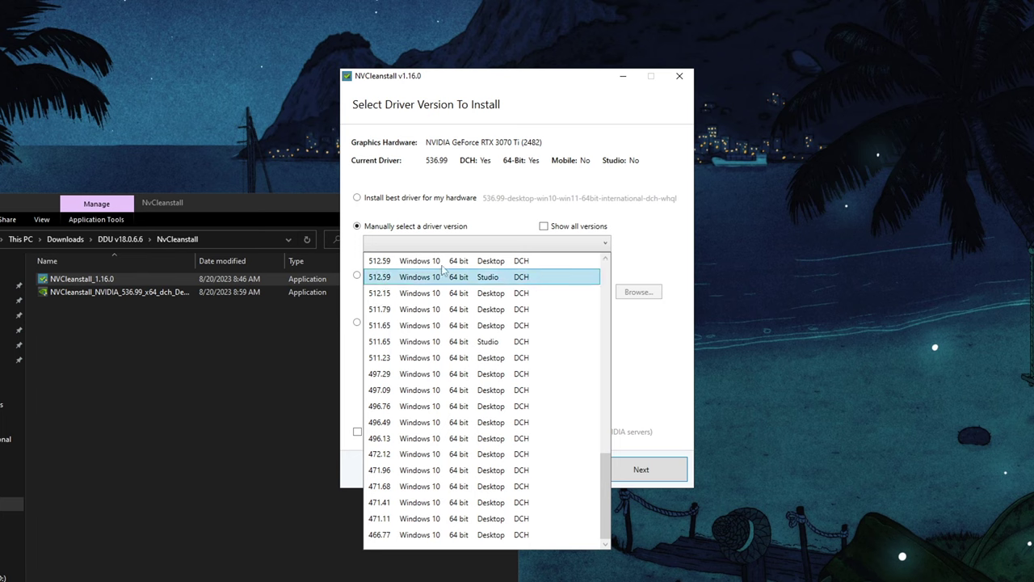
pyautogui.scroll(10, 478, 313)
pyautogui.click(384, 241)
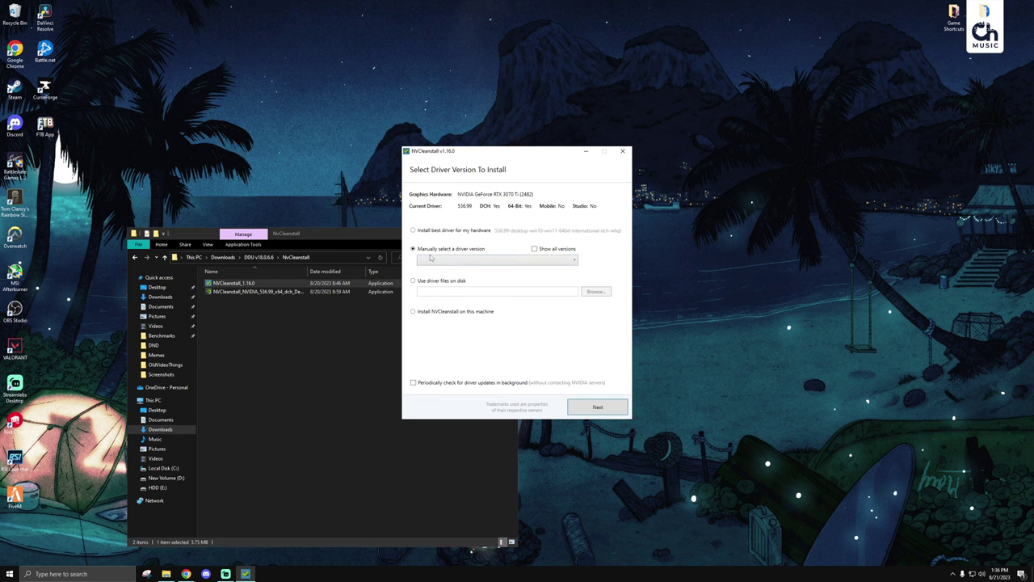
pyautogui.click(432, 232)
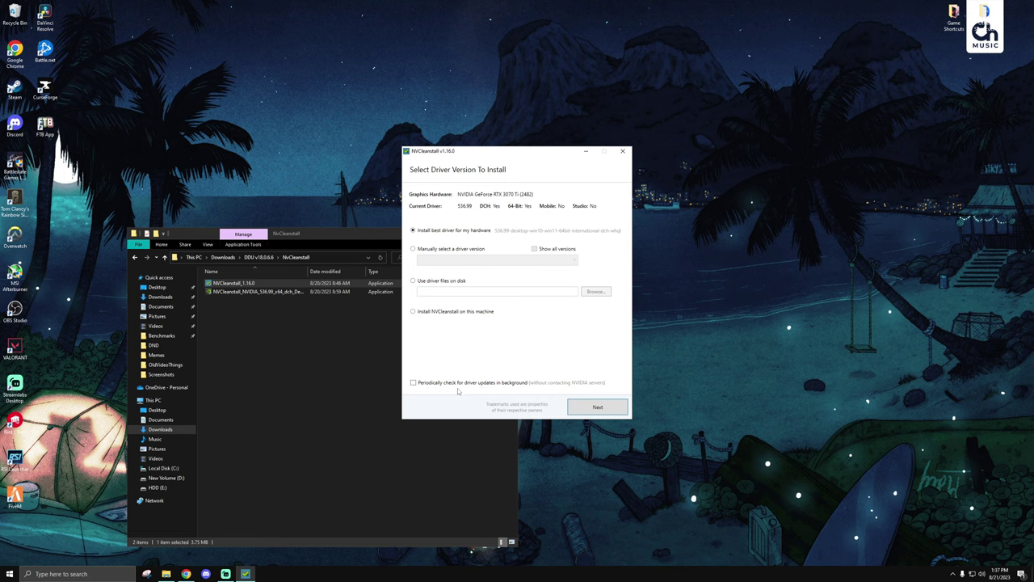
pyautogui.click(501, 386)
pyautogui.click(413, 382)
# Go to component selection and view the Display Driver and PhysX descriptions
pyautogui.click(598, 408)
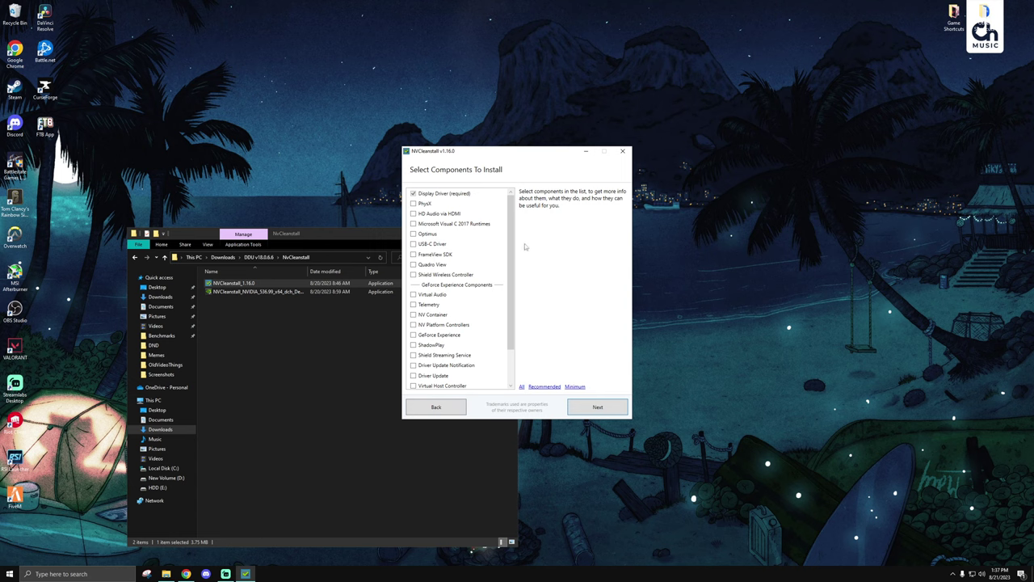
pyautogui.click(469, 198)
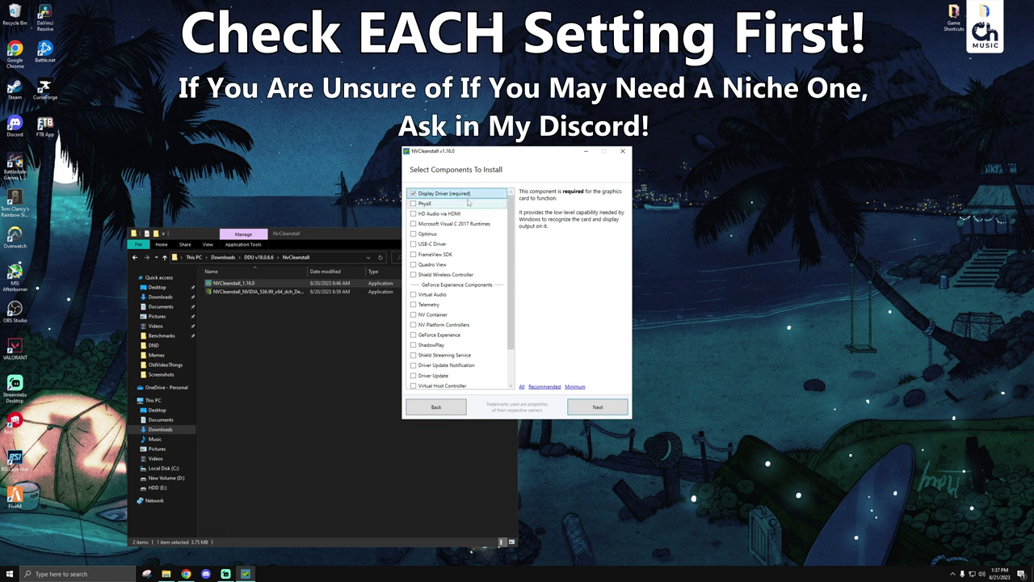
pyautogui.click(461, 206)
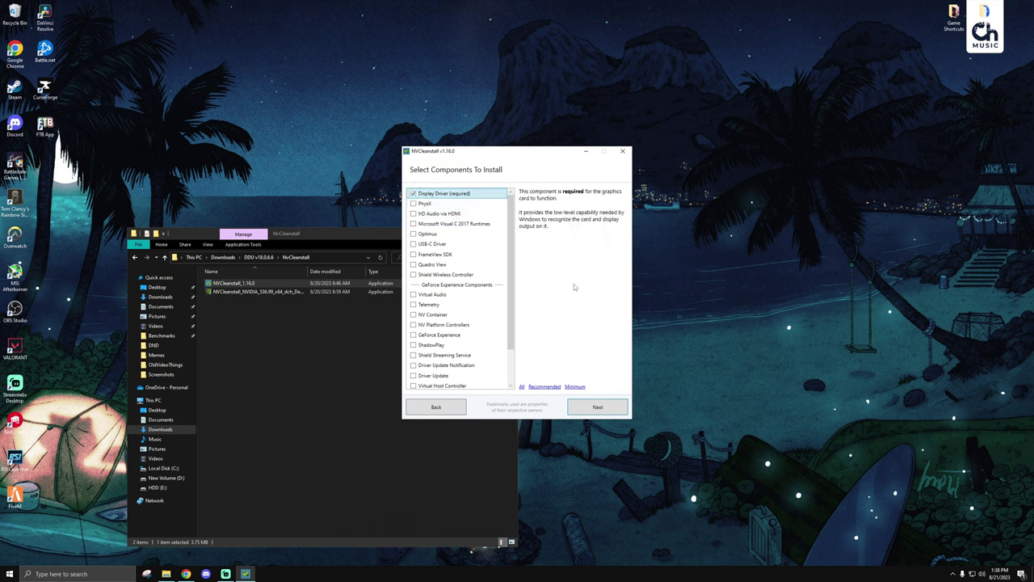
# Tick the Recommended components: Display Driver, PhysX and HD Audio via HDMI
pyautogui.click(541, 386)
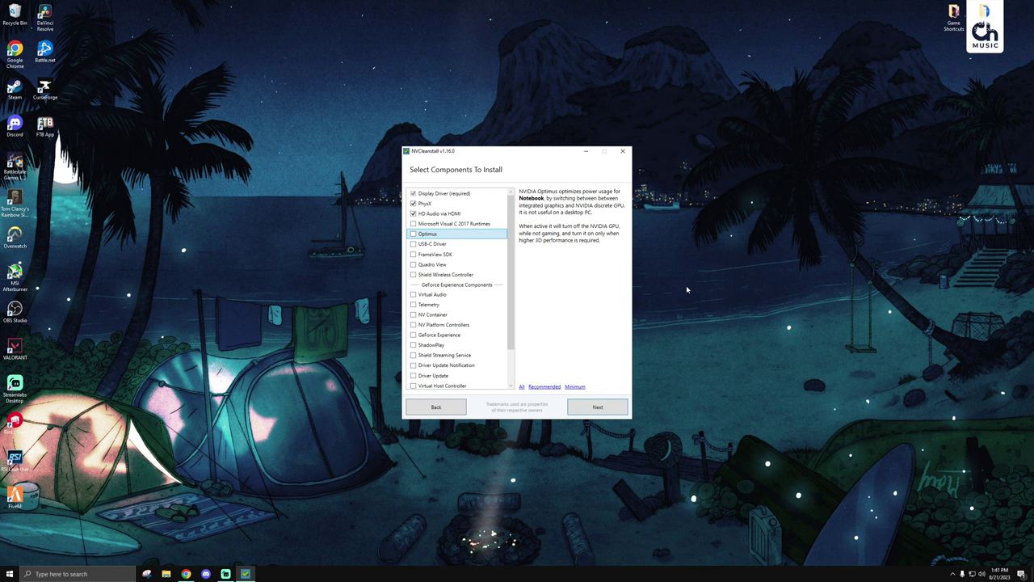
pyautogui.scroll(-2, 522, 351)
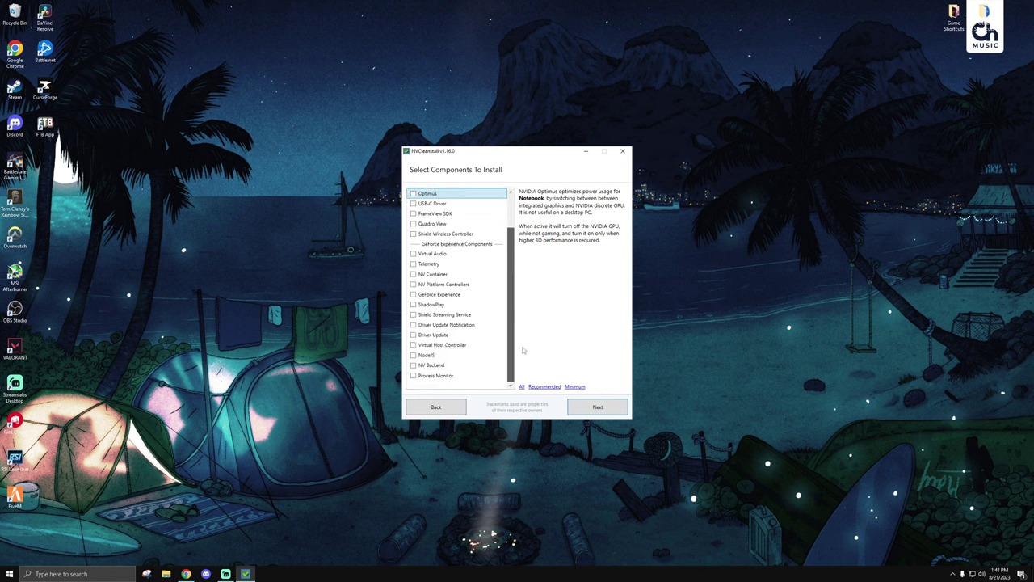
pyautogui.scroll(2, 524, 267)
pyautogui.click(467, 254)
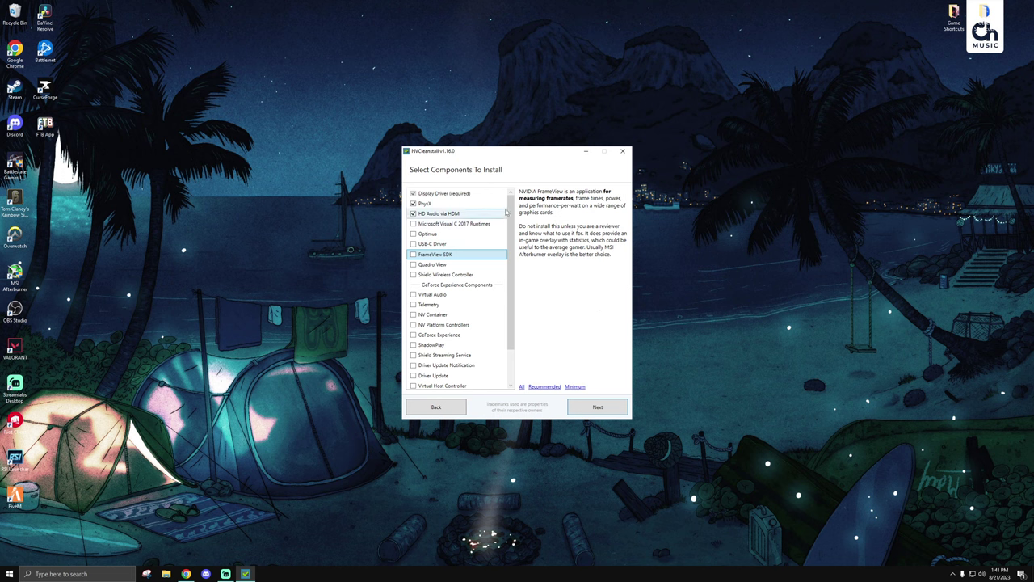
# Review the Telemetry, NV Container, Virtual Audio and GeForce Experience descriptions, leaving them unticked
pyautogui.scroll(-2, 495, 249)
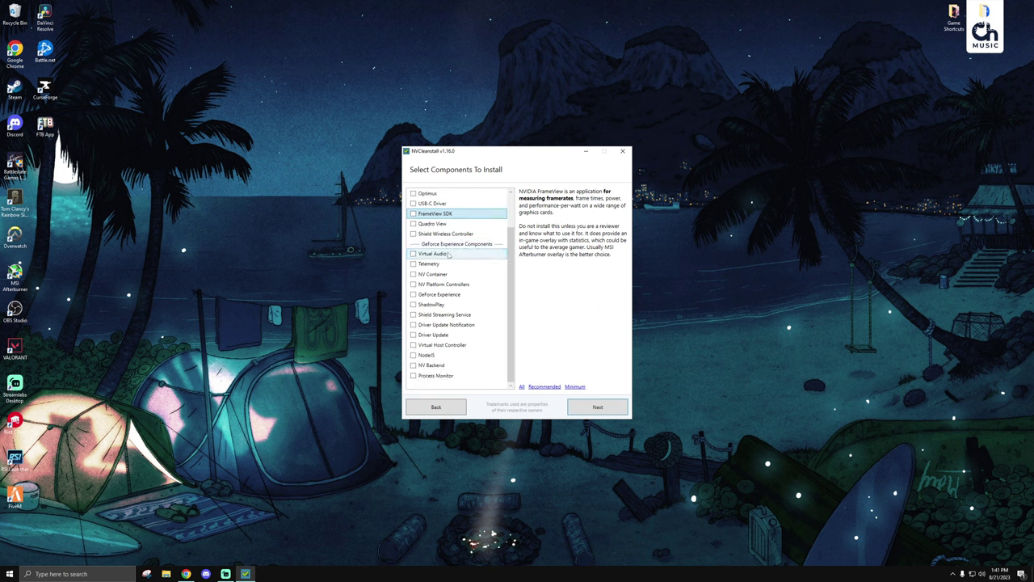
pyautogui.scroll(2, 436, 243)
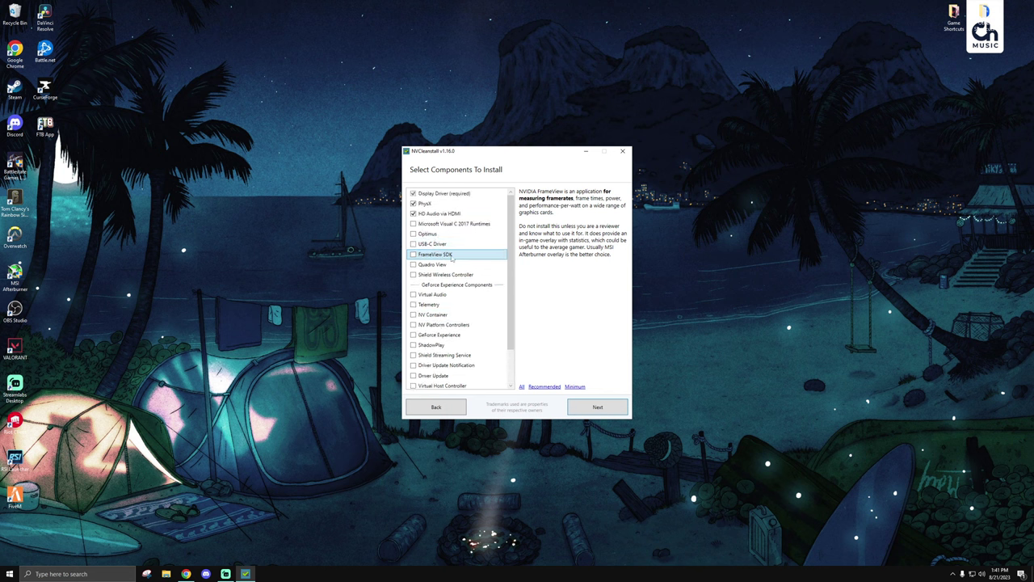
pyautogui.scroll(-2, 491, 284)
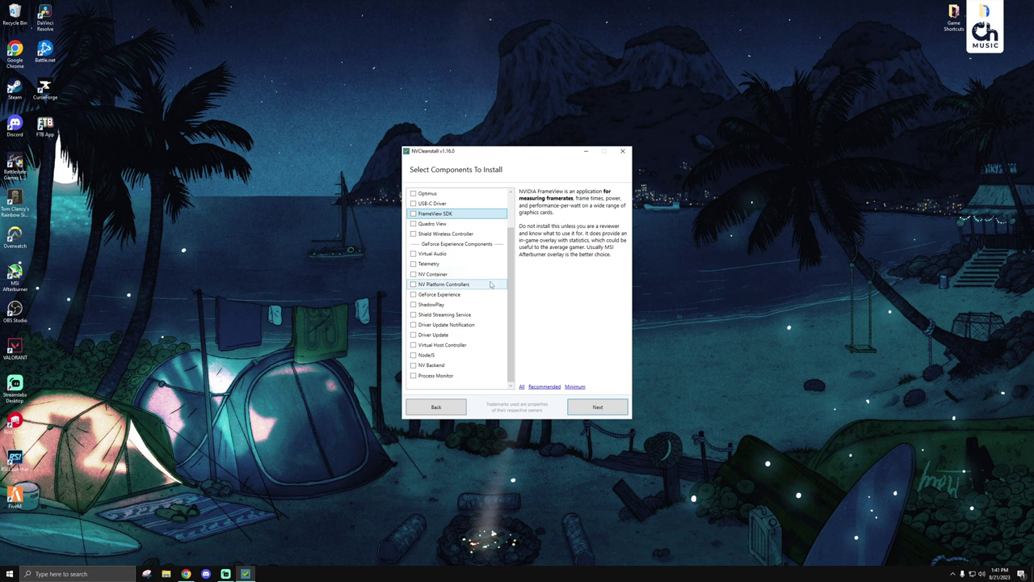
pyautogui.click(455, 264)
pyautogui.click(458, 275)
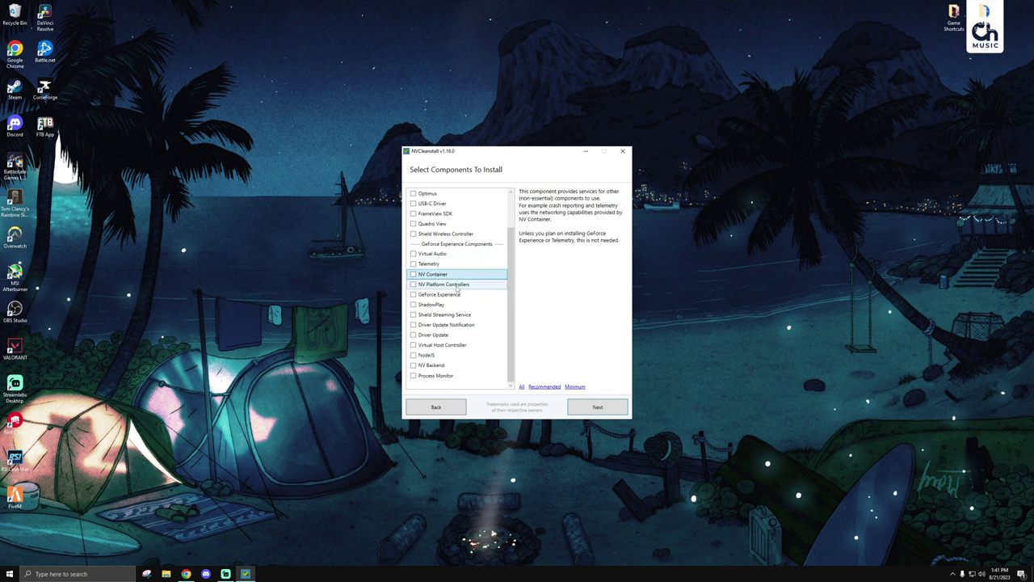
pyautogui.click(458, 285)
pyautogui.click(459, 294)
pyautogui.click(453, 253)
pyautogui.click(453, 274)
pyautogui.click(453, 294)
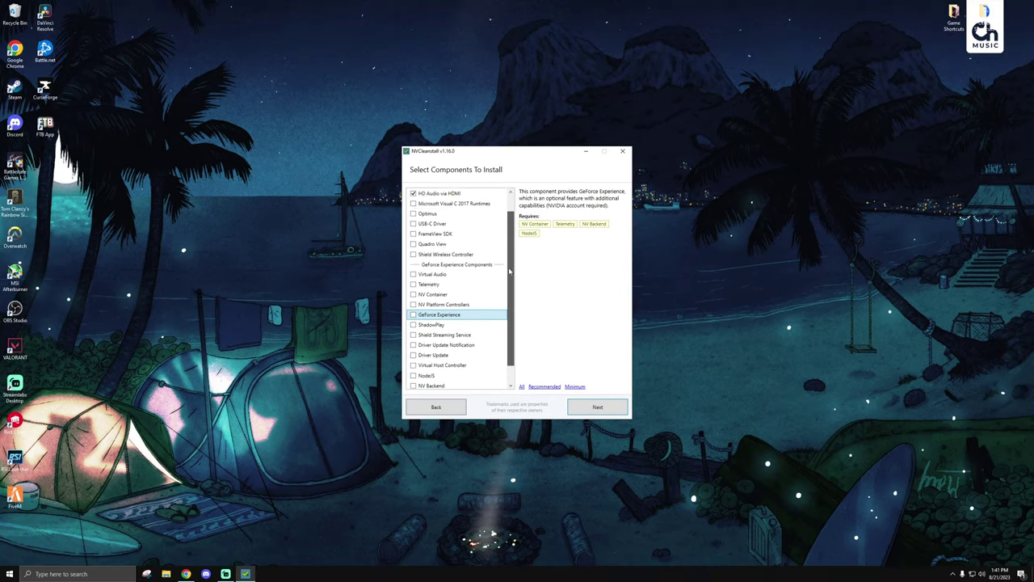
pyautogui.scroll(3, 507, 212)
pyautogui.click(433, 197)
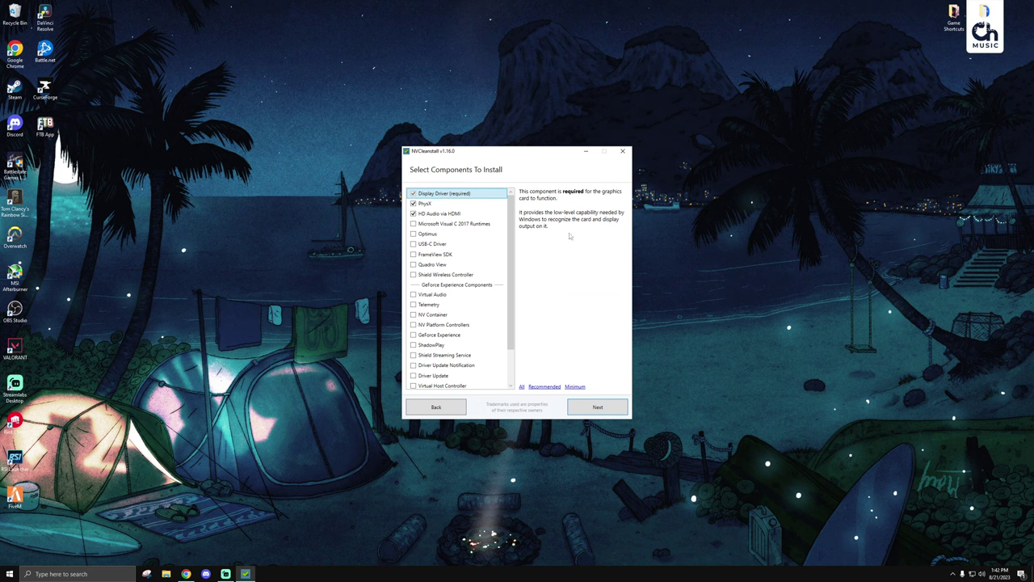
# Disable installer telemetry and advertising, apply no expert tweaks, and create the installer
pyautogui.click(595, 405)
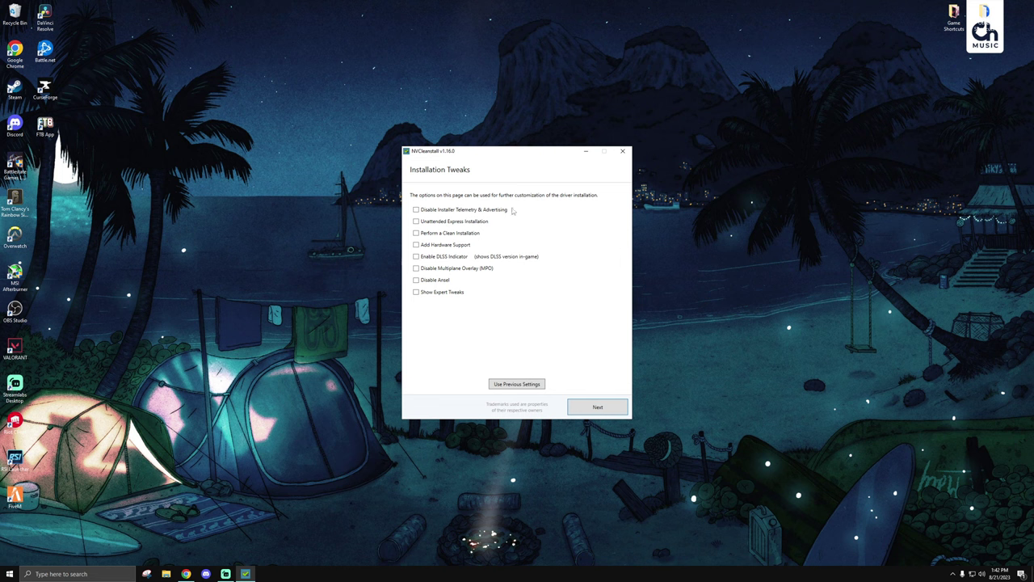
pyautogui.click(458, 213)
pyautogui.click(442, 292)
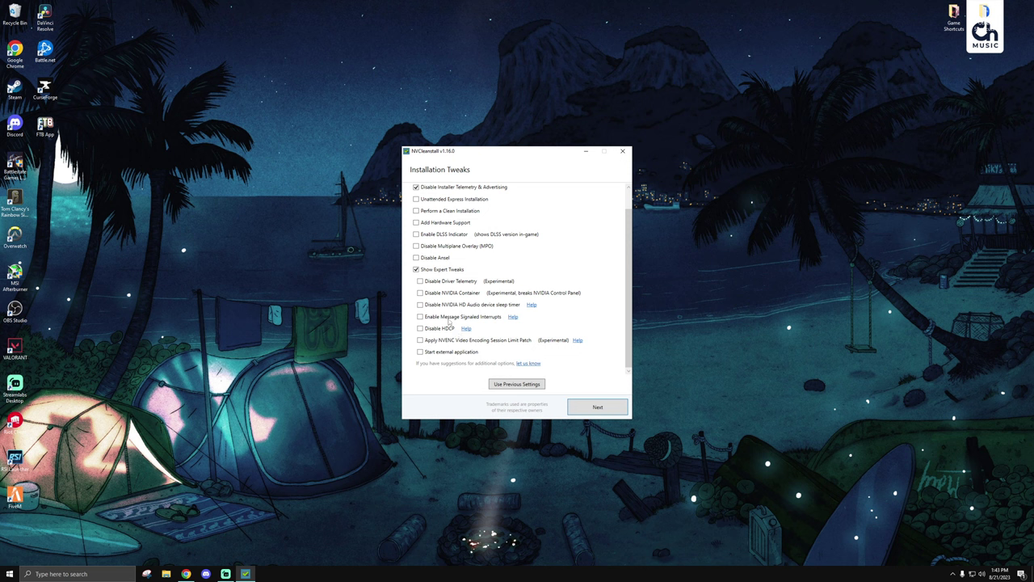
pyautogui.scroll(1, 451, 321)
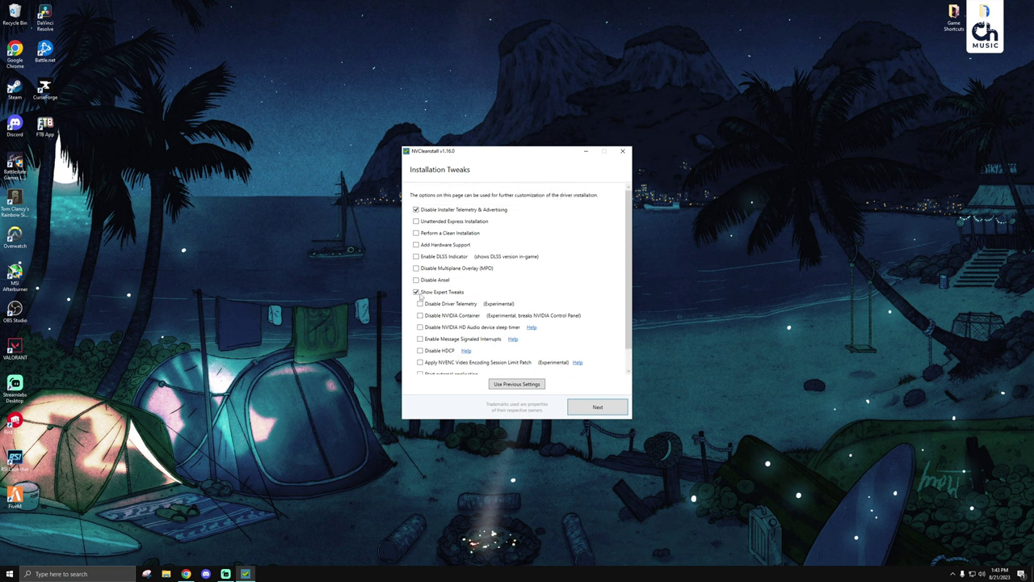
pyautogui.click(416, 292)
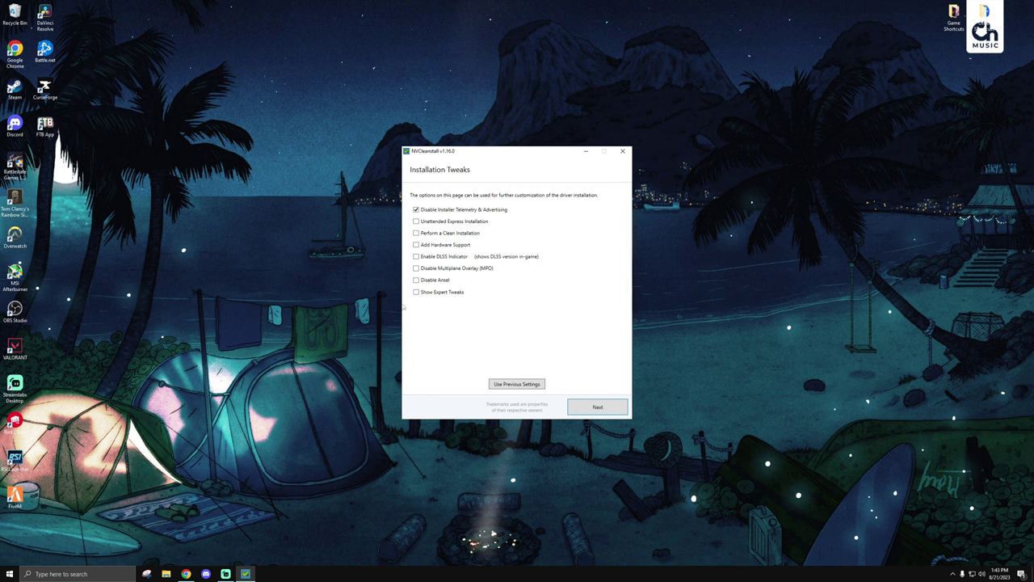
pyautogui.click(586, 410)
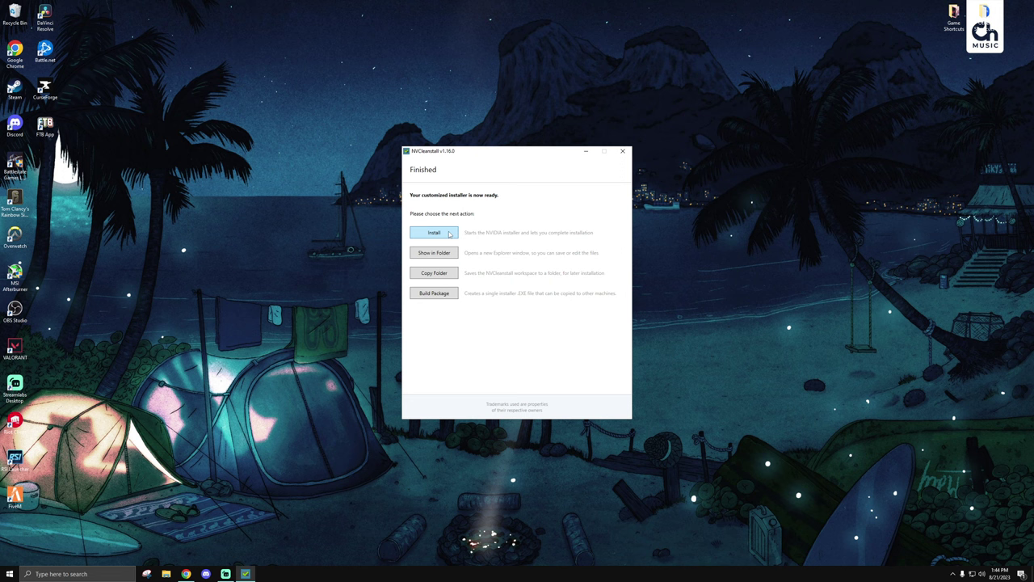
# Build a single-file package saved as NVCleanstall_NVIDIA_536.99_x64_dch_Desktop_Setup
pyautogui.click(433, 296)
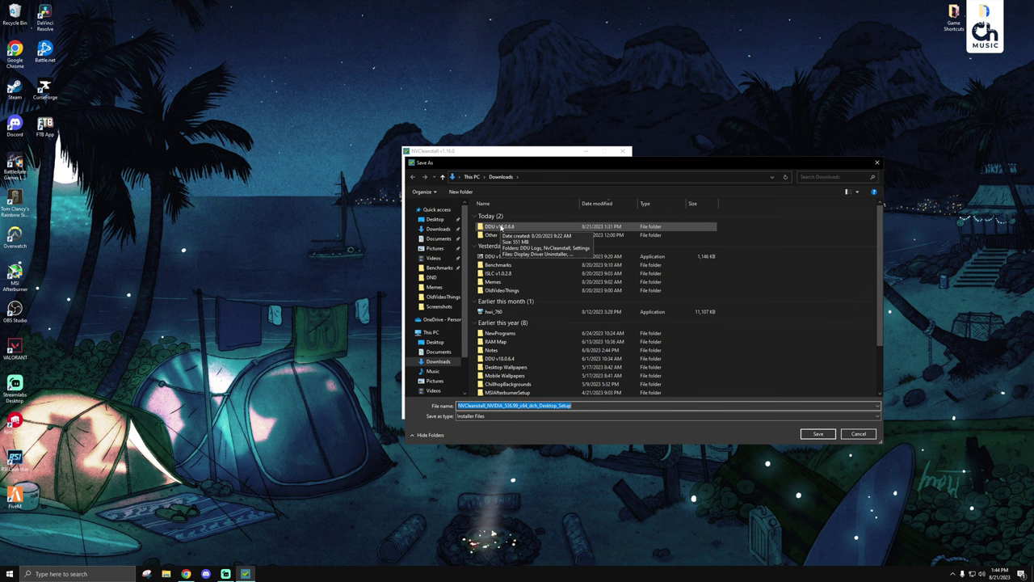
pyautogui.press('Return')
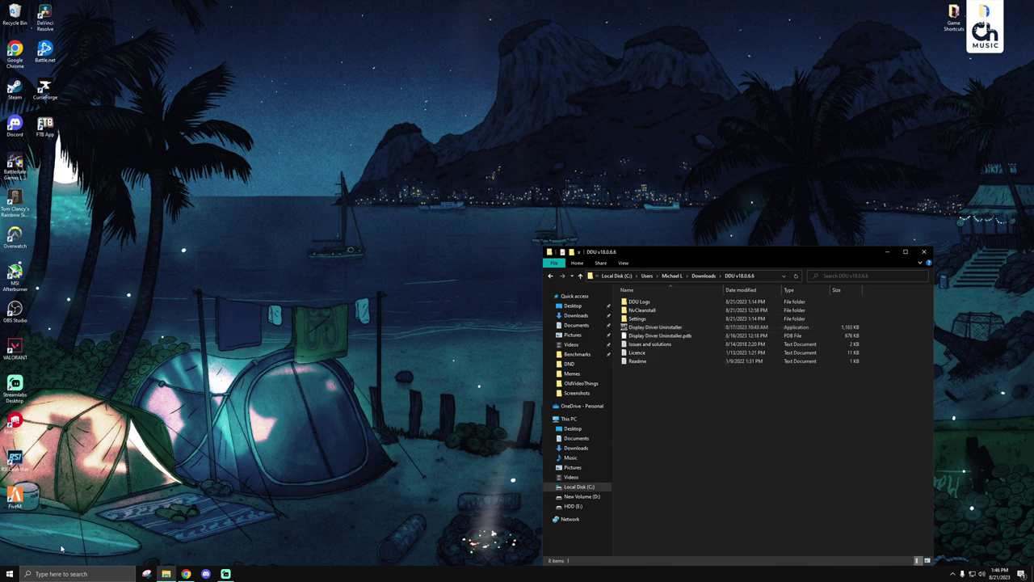
# Bring up the Start menu's power choices, then dismiss them without restarting
pyautogui.click(9, 573)
pyautogui.click(10, 555)
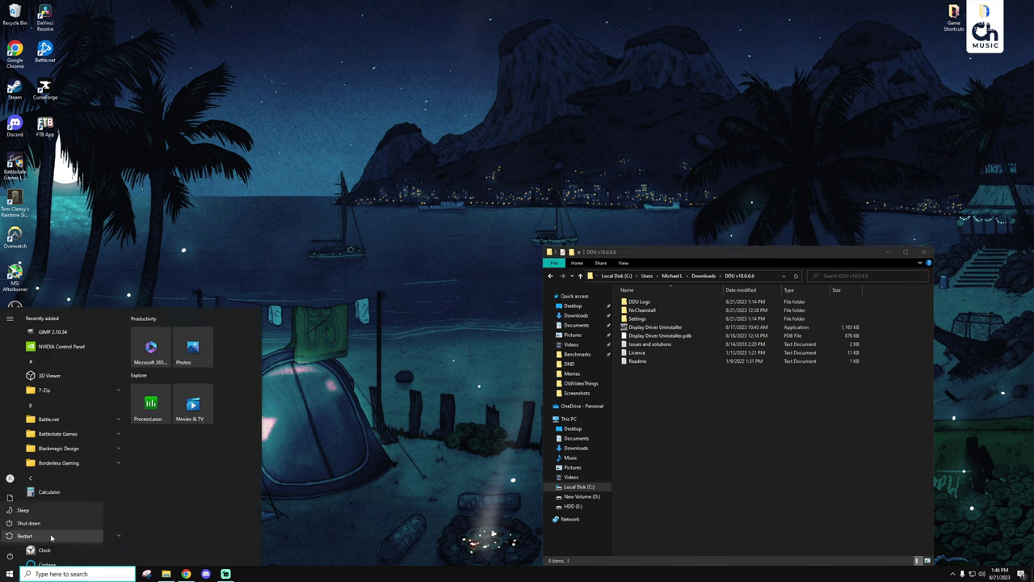
pyautogui.click(238, 519)
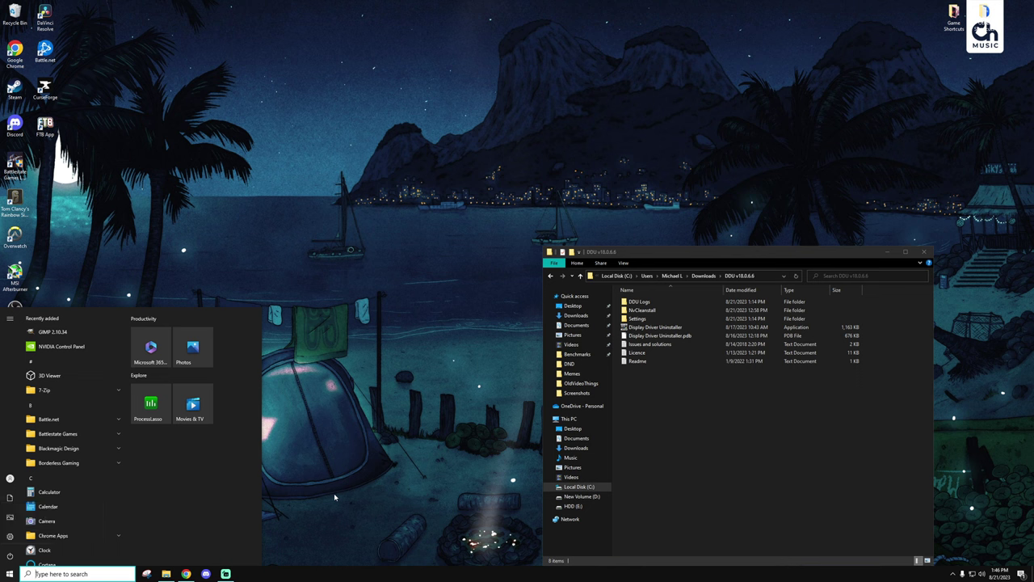
pyautogui.click(334, 493)
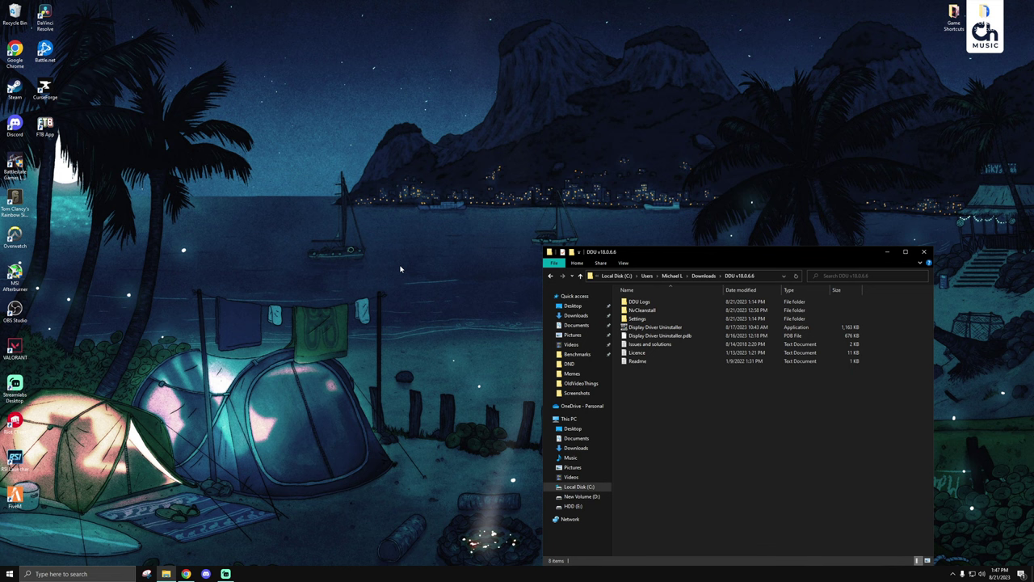
pyautogui.press('super+r')
pyautogui.write('msconfig')
pyautogui.press('Return')
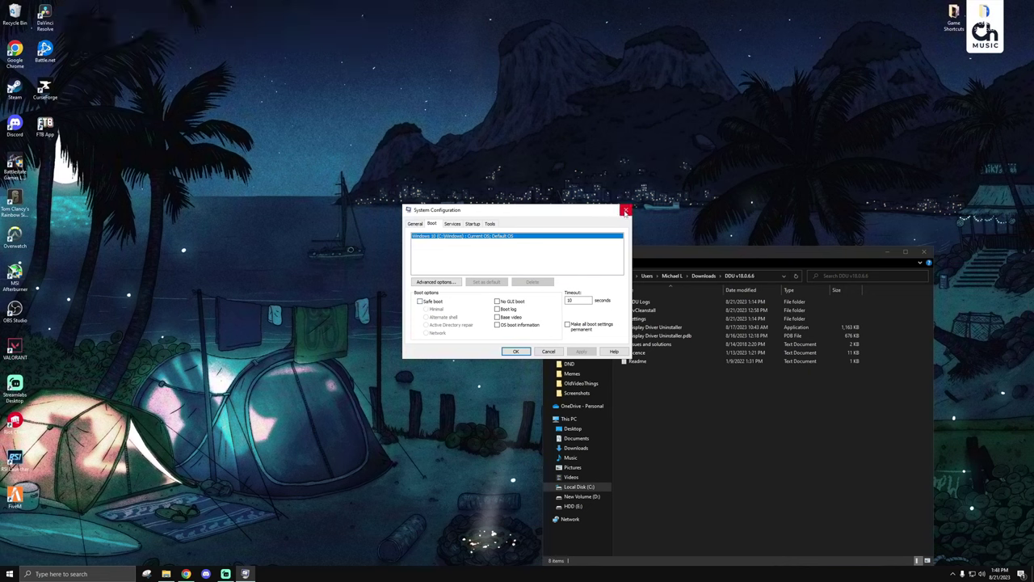
pyautogui.click(624, 211)
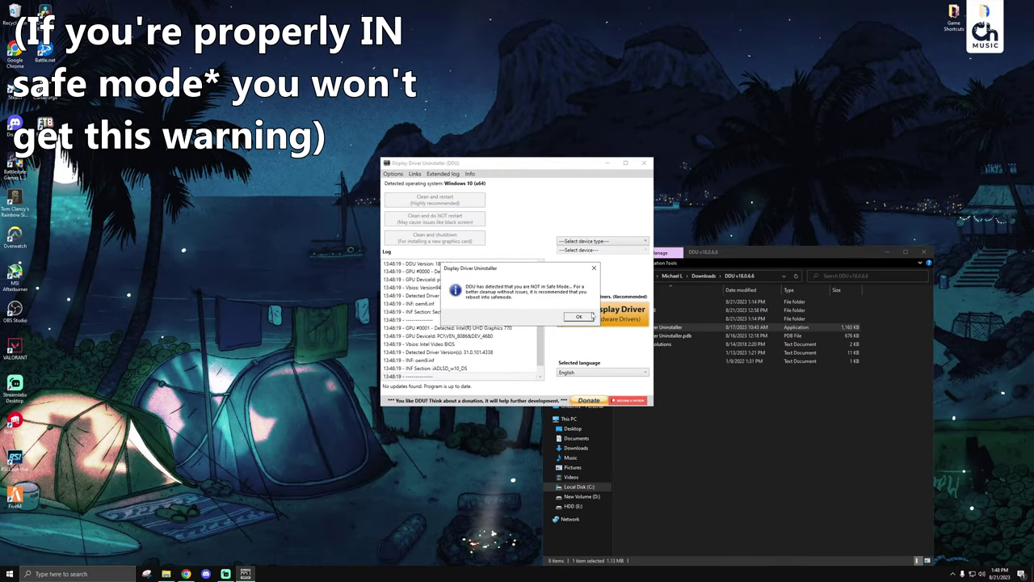
# Dismiss the Safe Mode warning and untick Keep NVIDIA Control Panel Global / Program Settings in Options
pyautogui.click(579, 317)
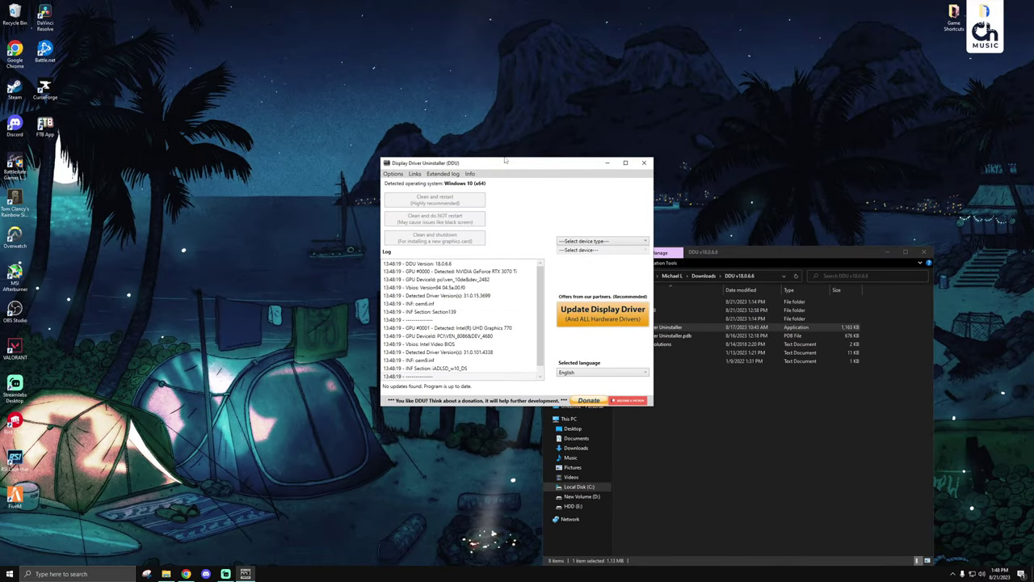
pyautogui.click(393, 175)
pyautogui.moveTo(416, 129); pyautogui.dragTo(380, 143)
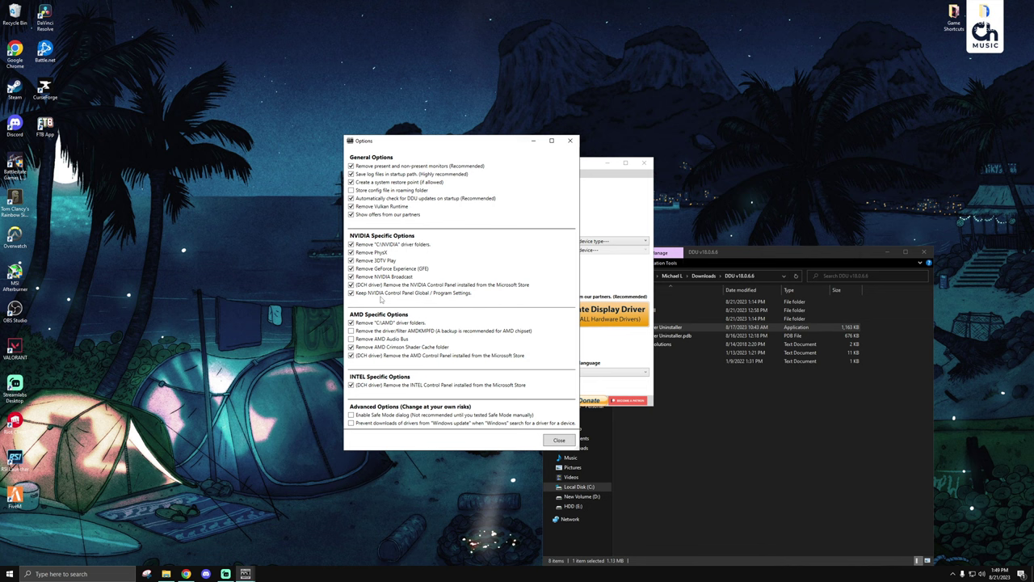
pyautogui.click(384, 295)
# Close Options, then set the device type to GPU and the vendor to NVIDIA
pyautogui.click(559, 441)
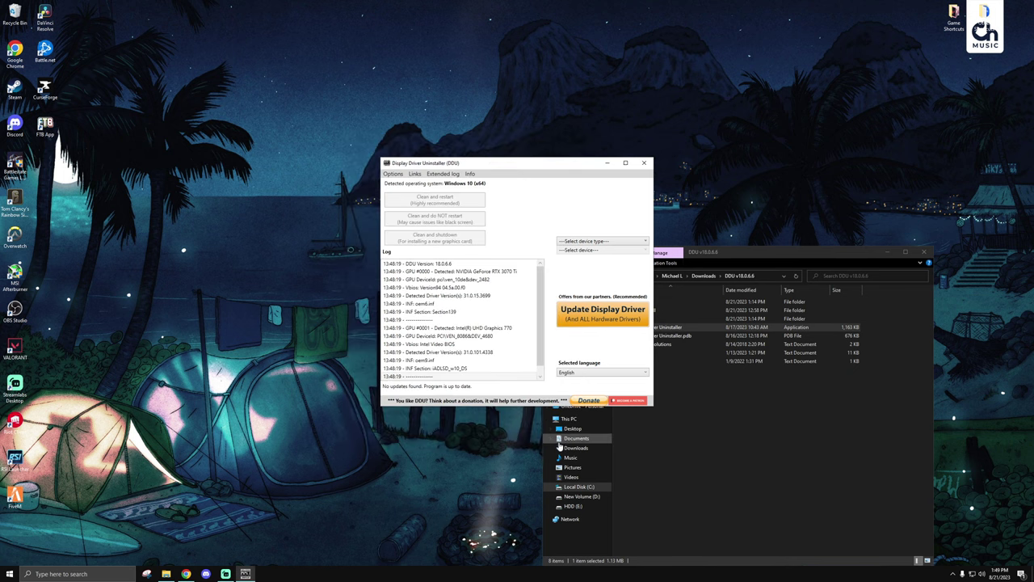
pyautogui.moveTo(469, 163); pyautogui.dragTo(473, 170)
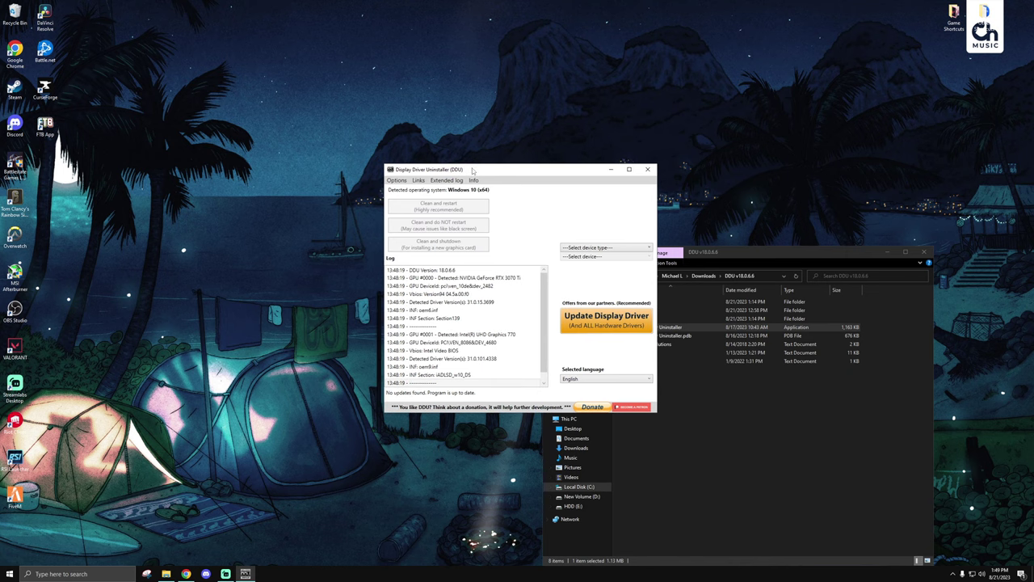
pyautogui.click(592, 249)
pyautogui.click(591, 264)
pyautogui.click(592, 257)
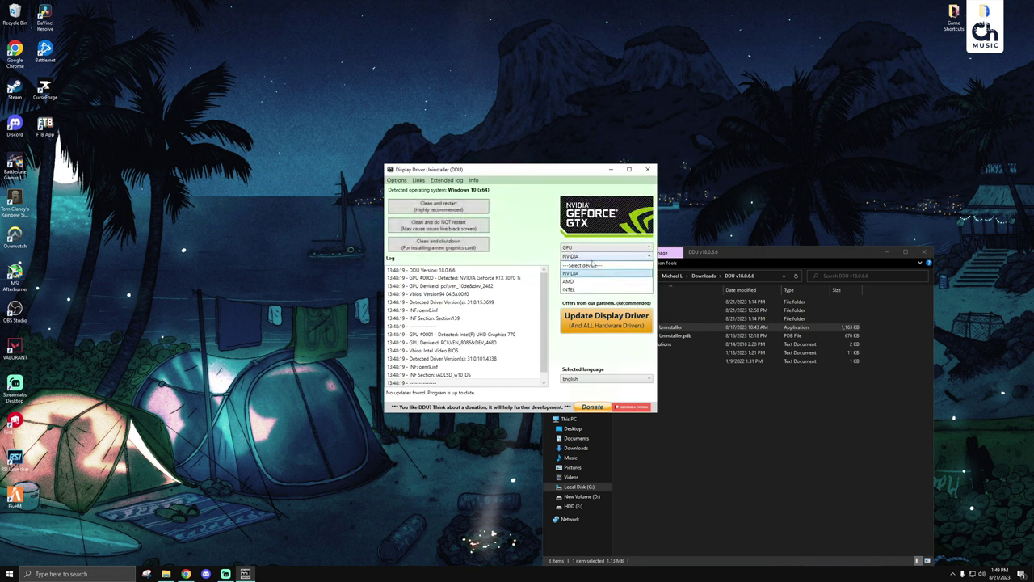
pyautogui.click(572, 274)
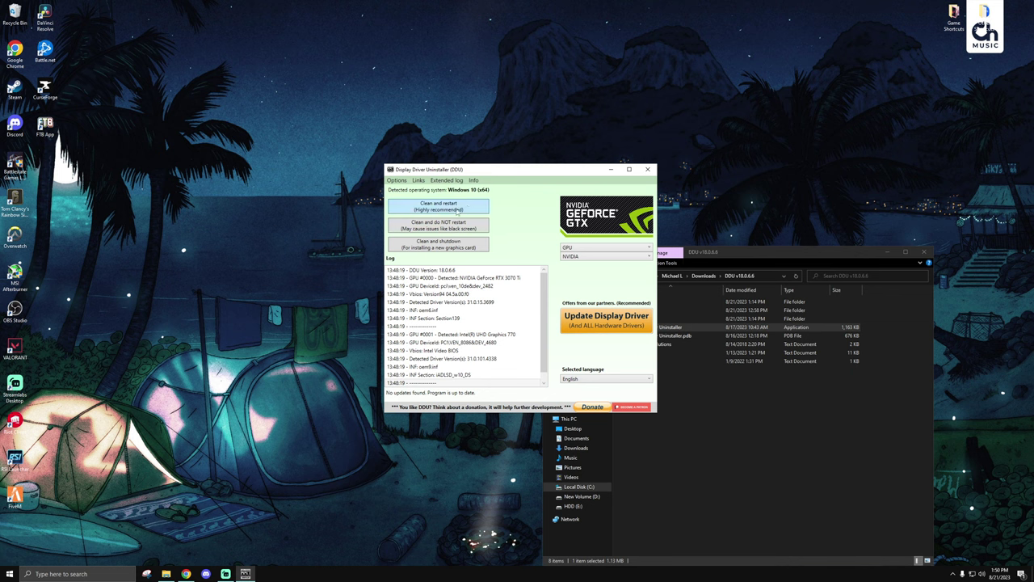
# Close DDU and select the 542 MB NVIDIA 536.99 setup package inside the NvCleanstall folder
pyautogui.click(647, 170)
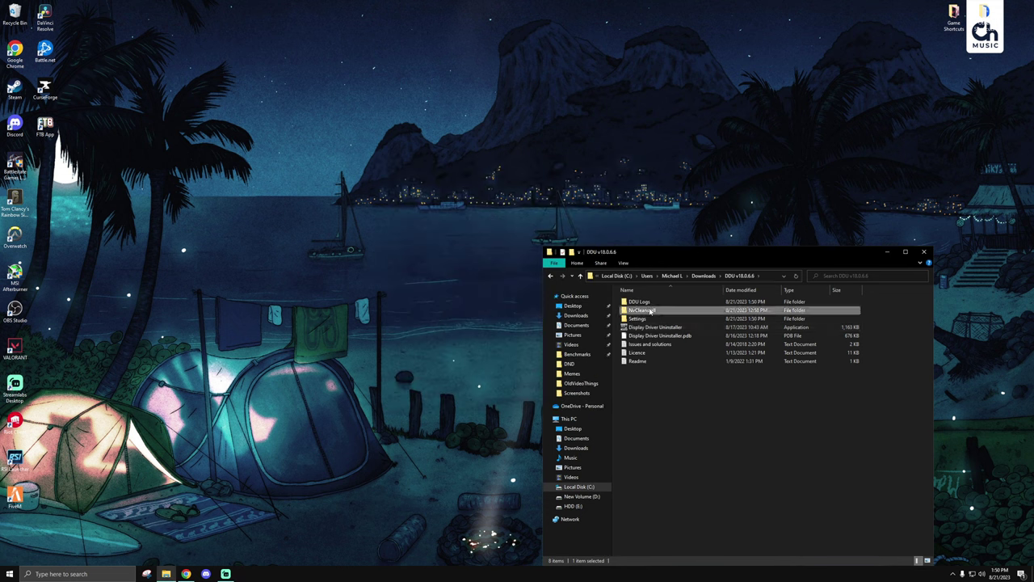
pyautogui.doubleClick(647, 310)
pyautogui.click(652, 313)
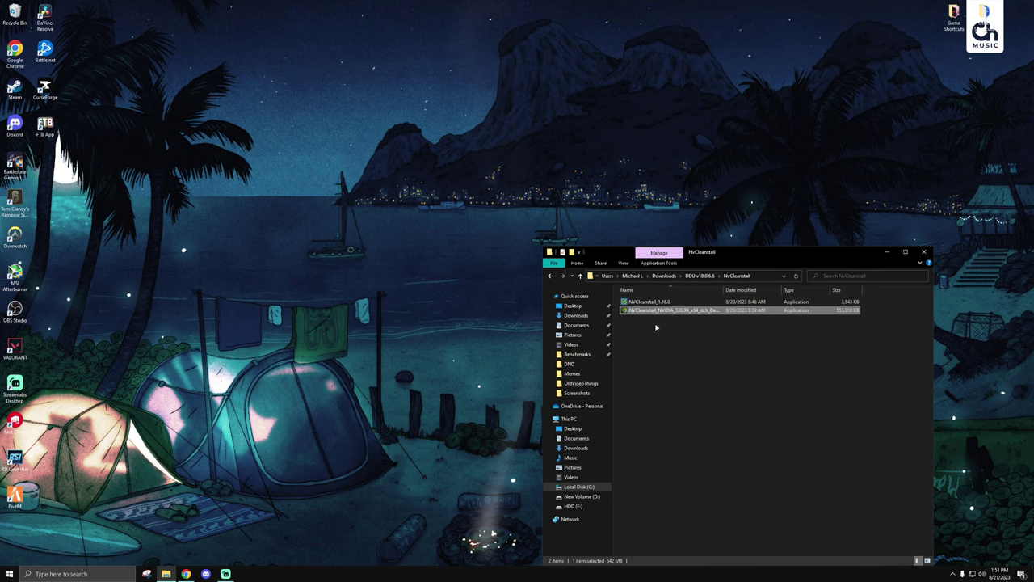
pyautogui.click(952, 574)
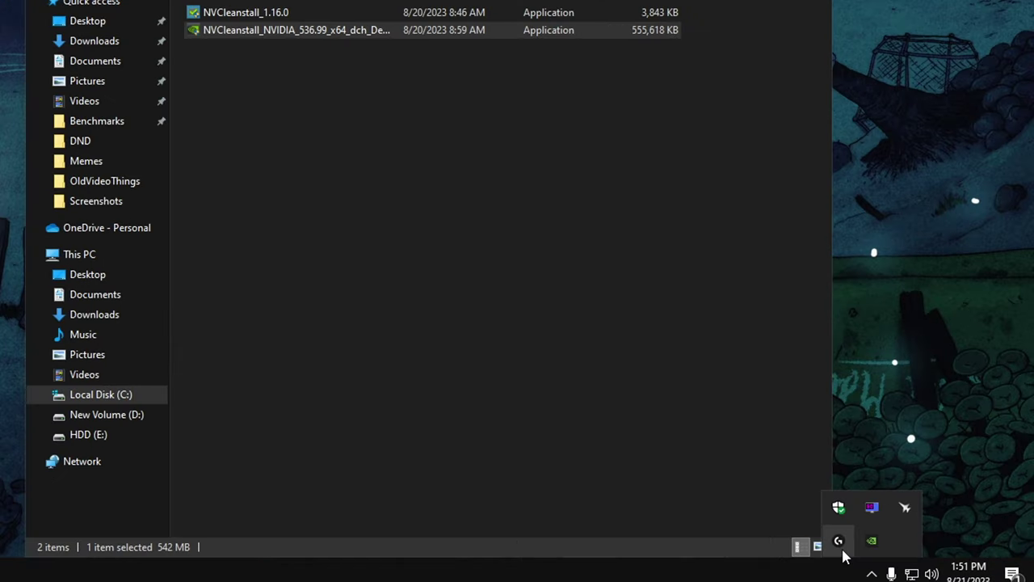
pyautogui.rightClick(872, 541)
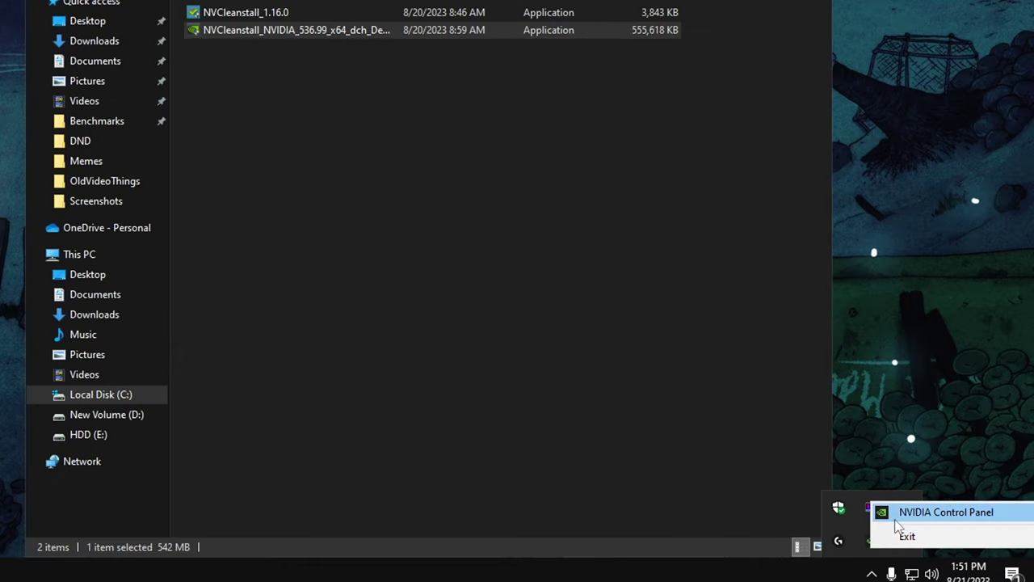
pyautogui.click(907, 536)
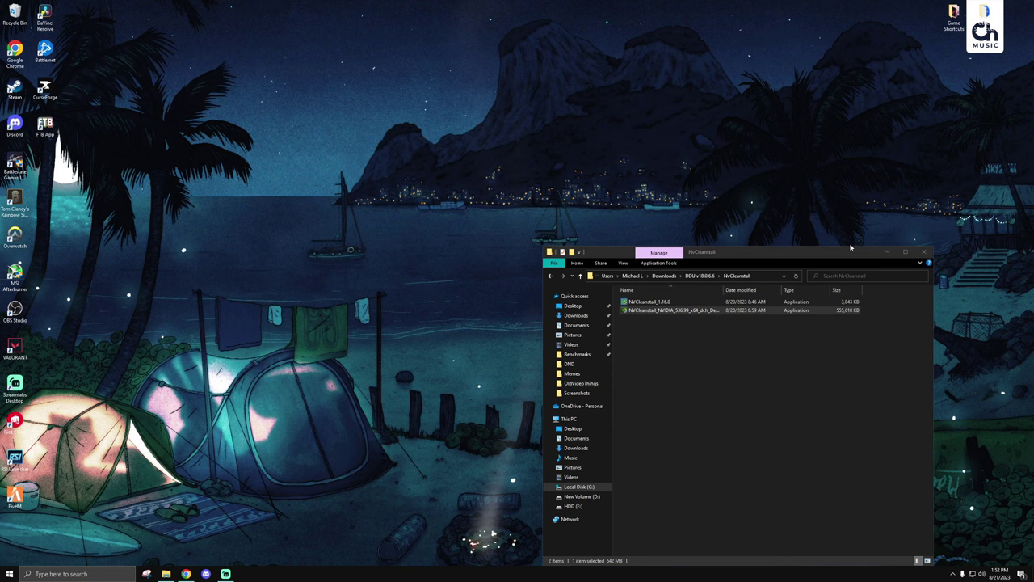